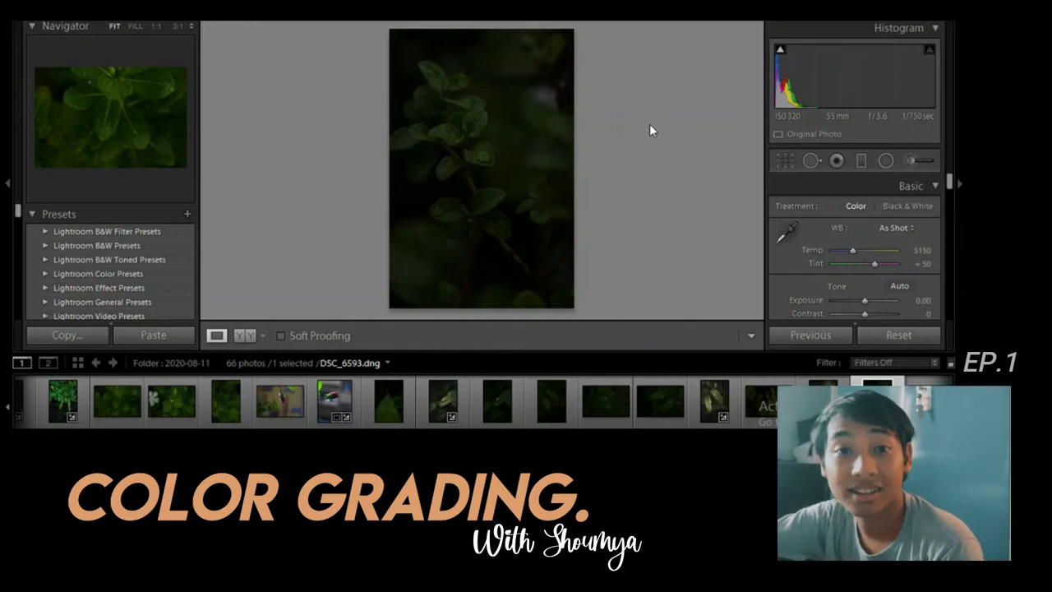
# - Raise the dark plant photo's exposure to +1.85 and compare the edit side by side with the original
pyautogui.press('Right')
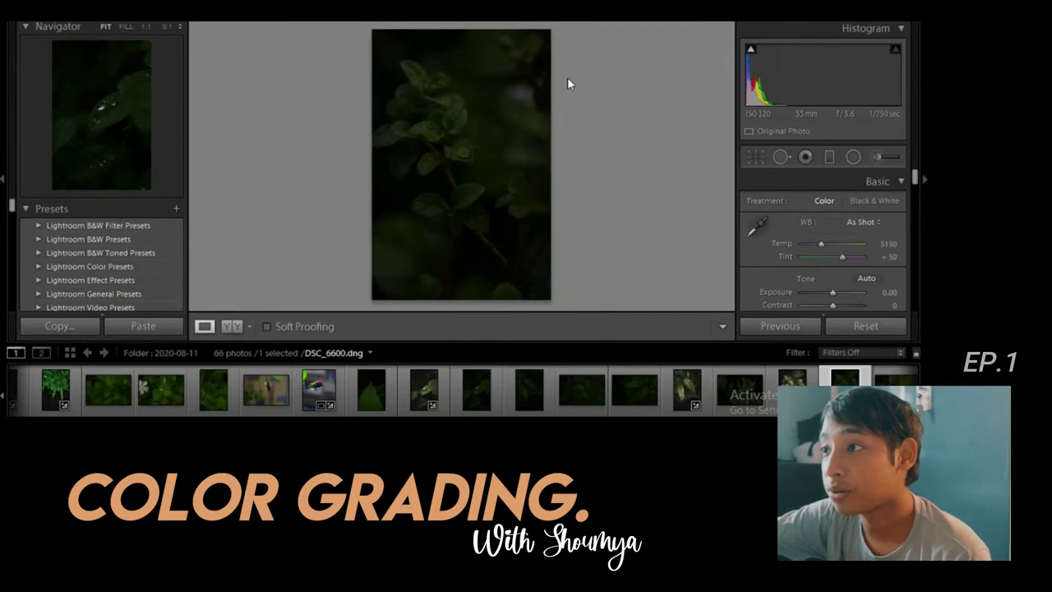
pyautogui.moveTo(915, 173); pyautogui.dragTo(918, 185)
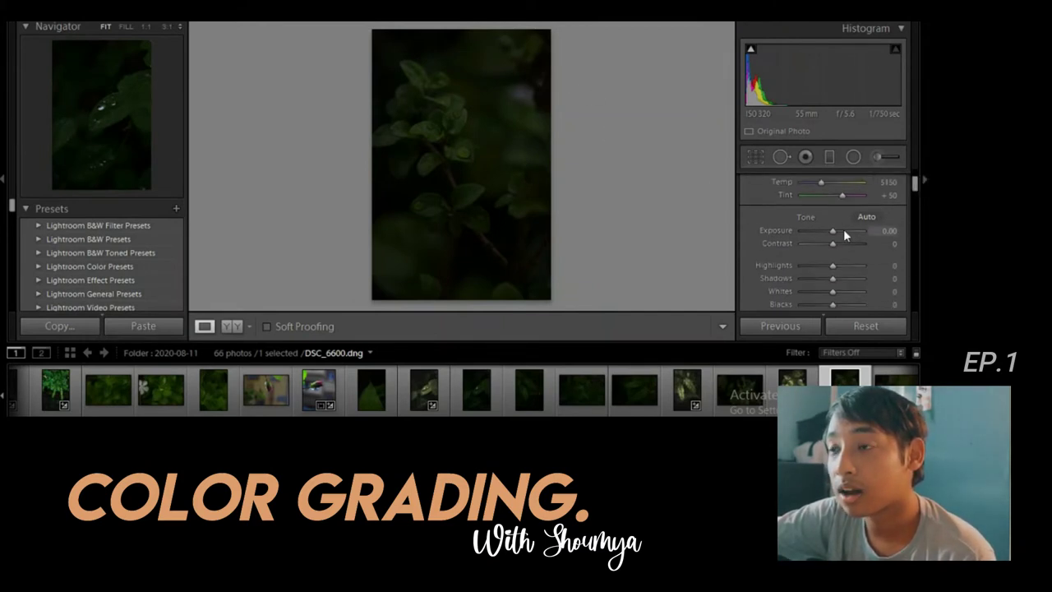
pyautogui.moveTo(836, 230); pyautogui.dragTo(847, 226)
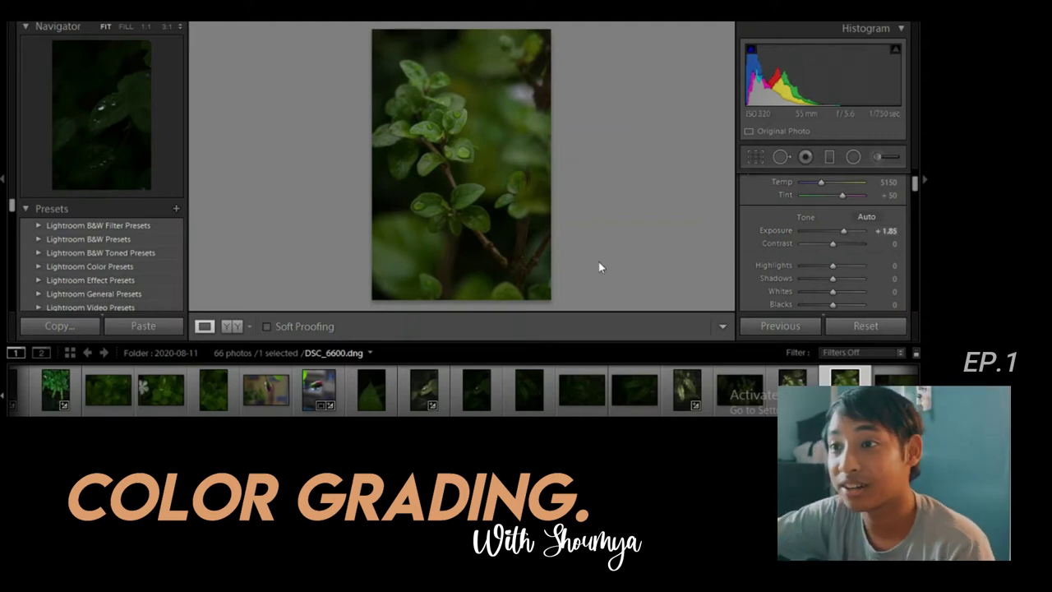
pyautogui.click(234, 328)
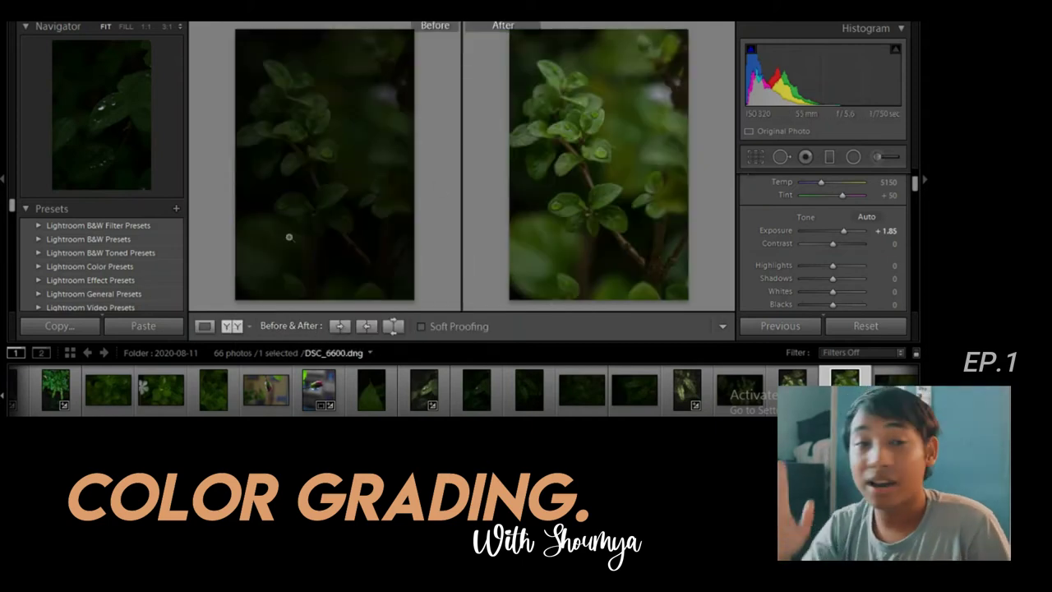
pyautogui.click(199, 330)
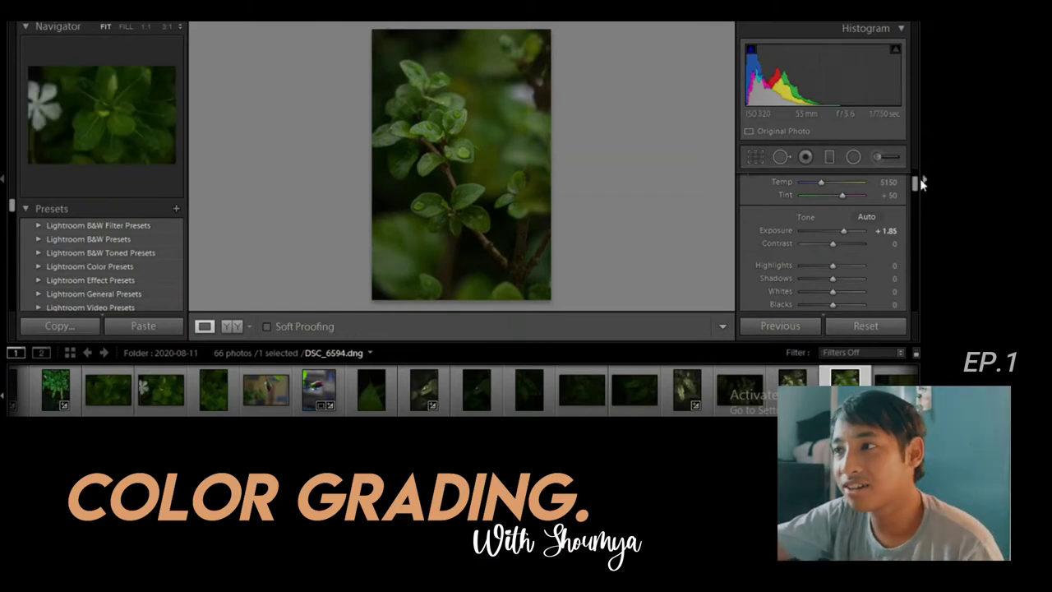
# - Set the photo's contrast to +37, highlights to -57 and shadows to -30
pyautogui.moveTo(916, 188); pyautogui.dragTo(917, 197)
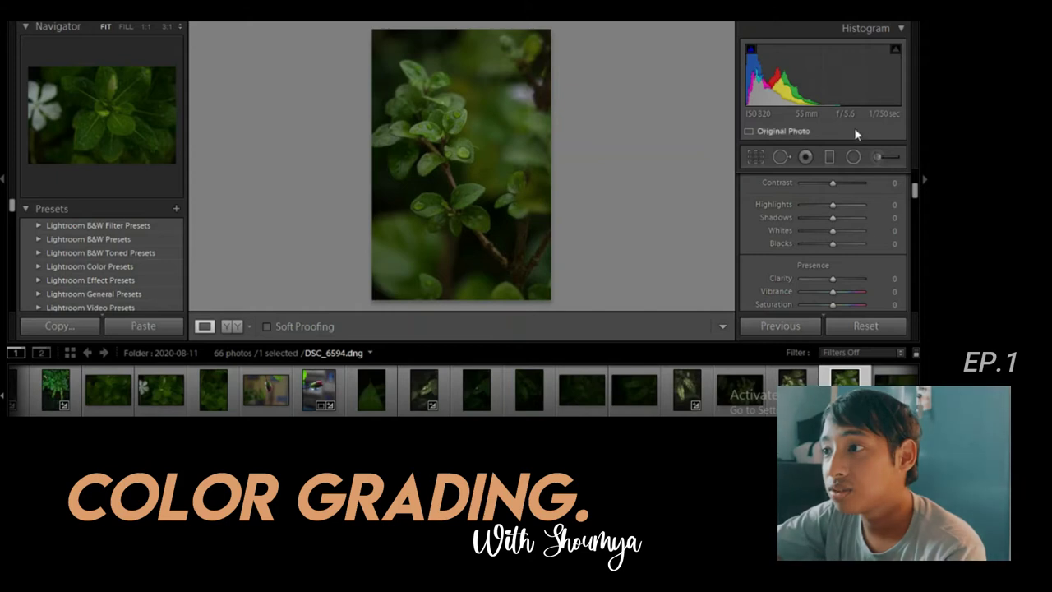
pyautogui.moveTo(826, 183); pyautogui.dragTo(841, 184)
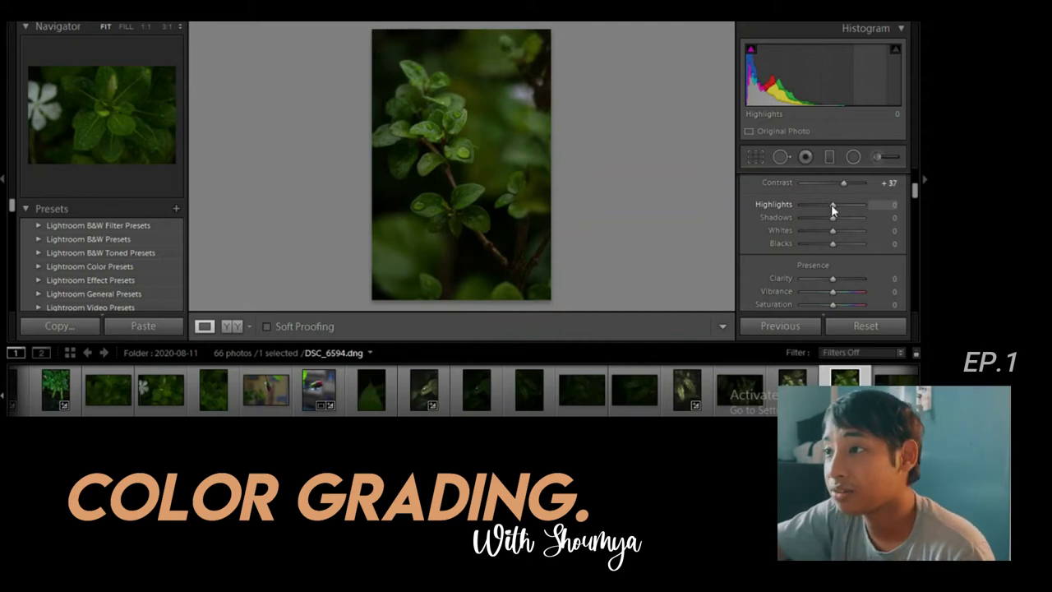
pyautogui.moveTo(831, 206); pyautogui.dragTo(815, 200)
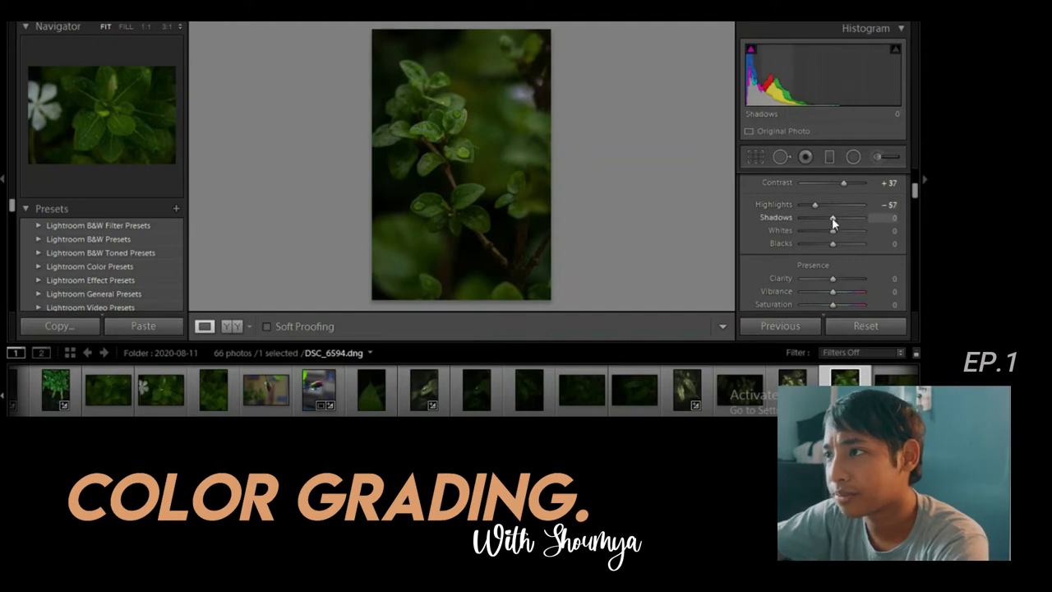
pyautogui.moveTo(832, 217); pyautogui.dragTo(822, 217)
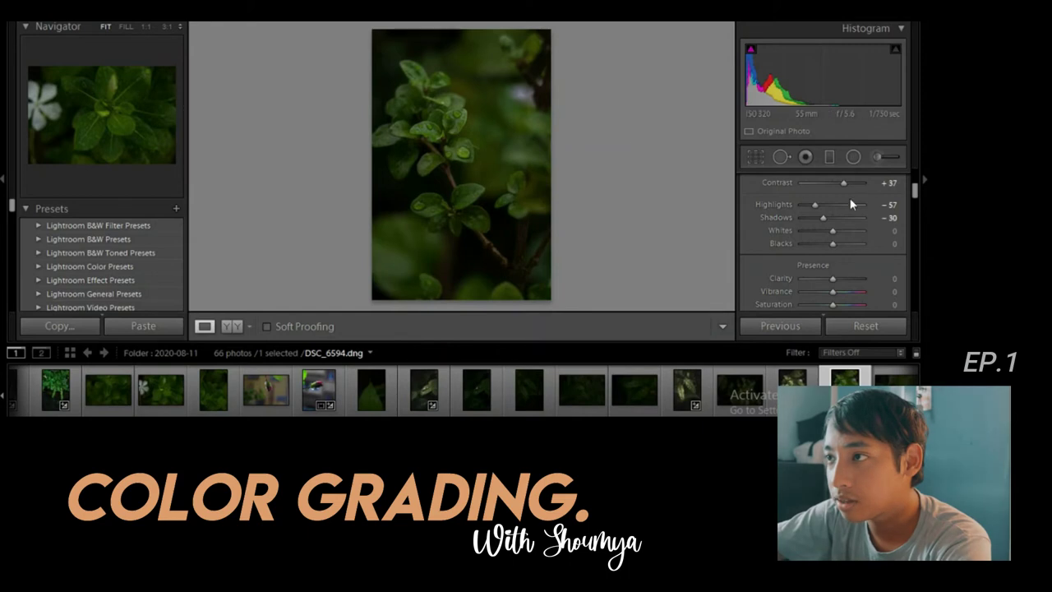
# - Set the whites to +10, the blacks to -10 and the clarity to -3
pyautogui.scroll(-3, 915, 187)
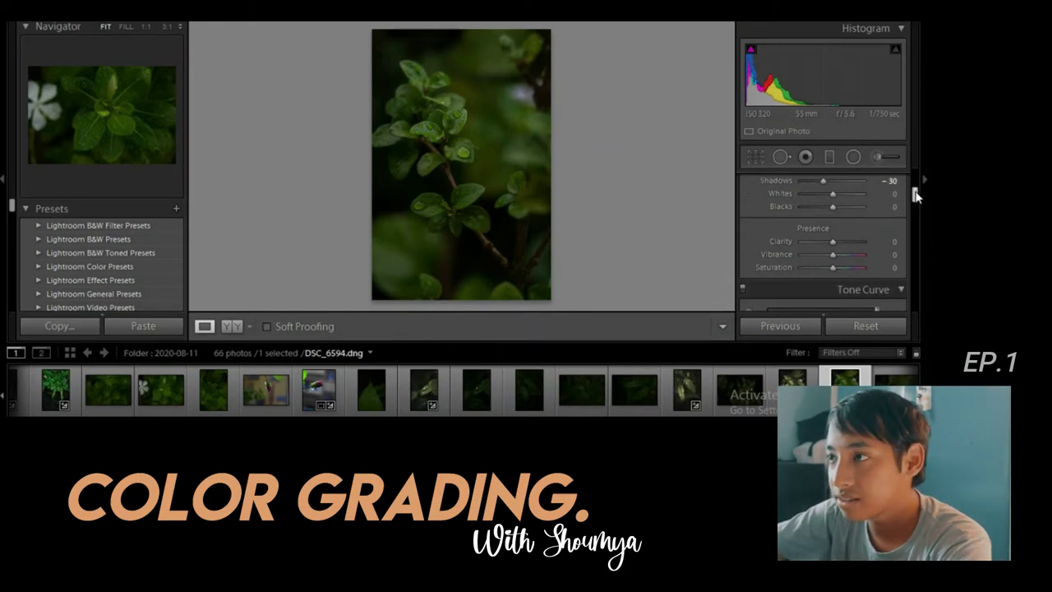
pyautogui.moveTo(835, 193); pyautogui.dragTo(828, 212)
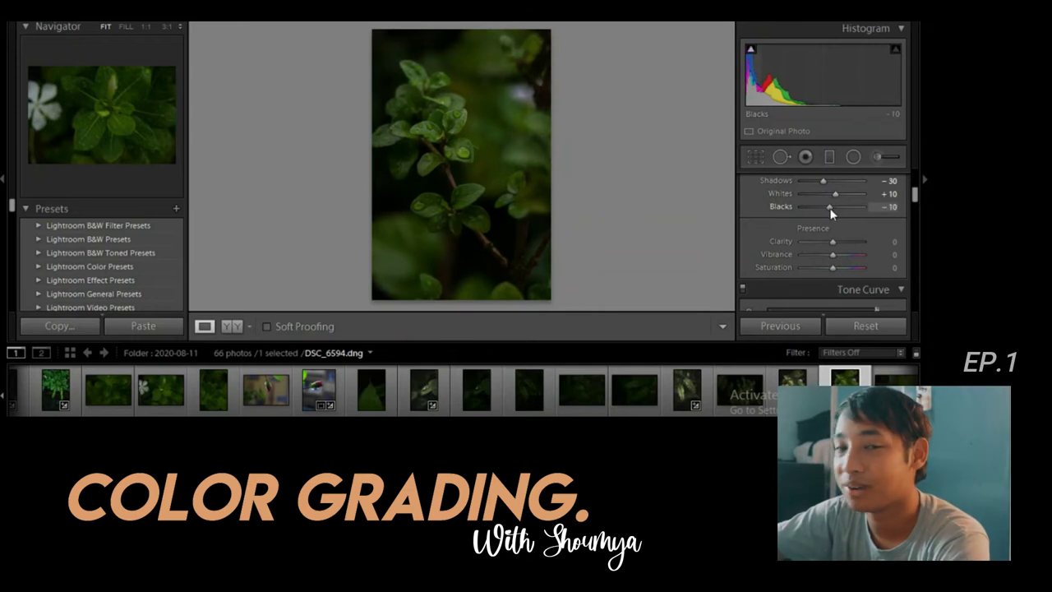
pyautogui.moveTo(916, 196); pyautogui.dragTo(918, 198)
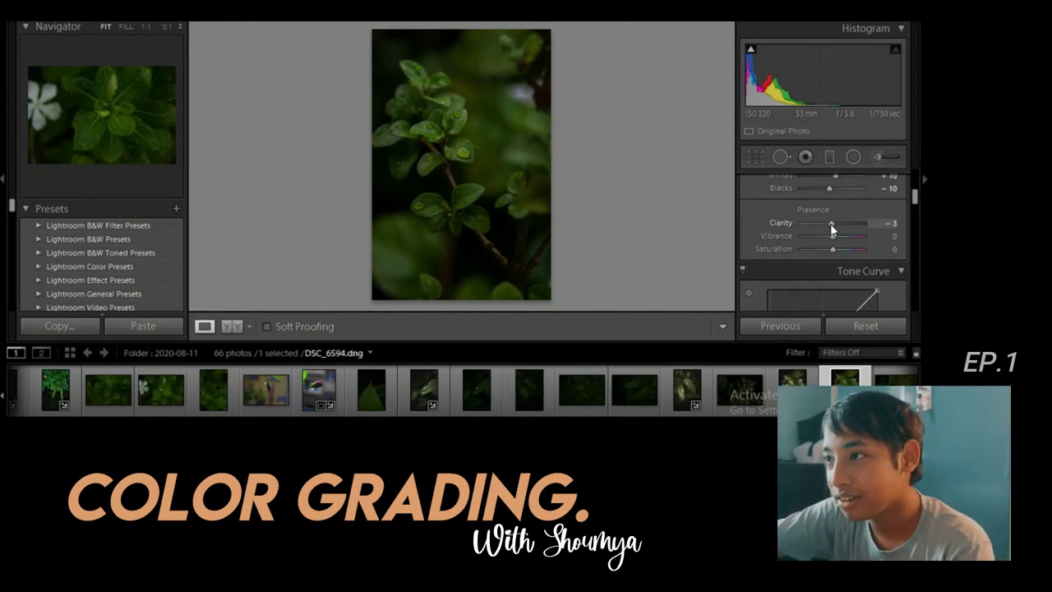
# - Shape the tone curve into a gentle S with darker shadows, brighter highlights and a slightly lifted black point
pyautogui.moveTo(915, 191); pyautogui.dragTo(915, 207)
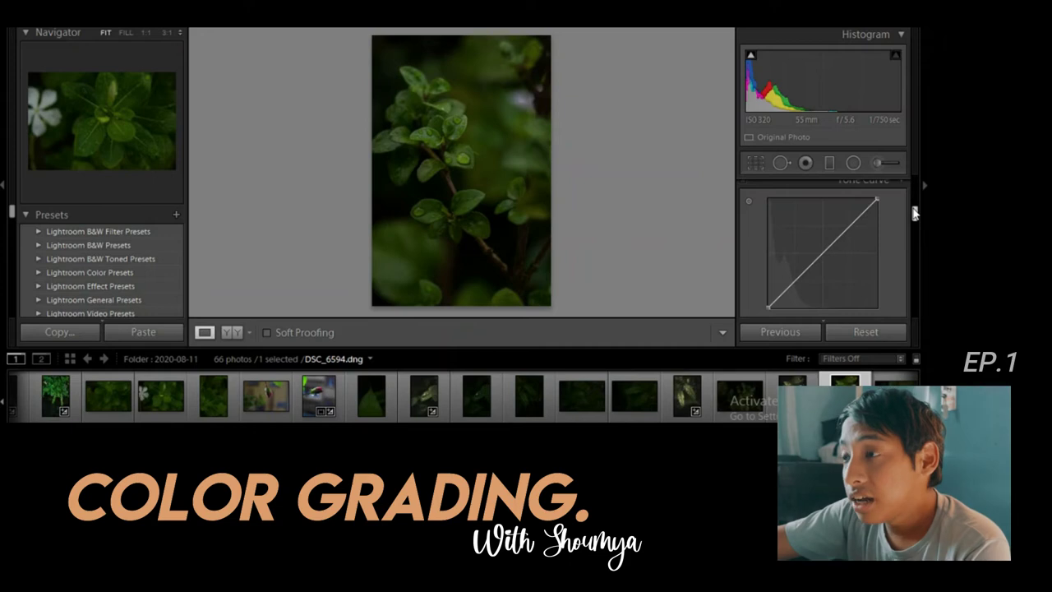
pyautogui.scroll(-1, 914, 214)
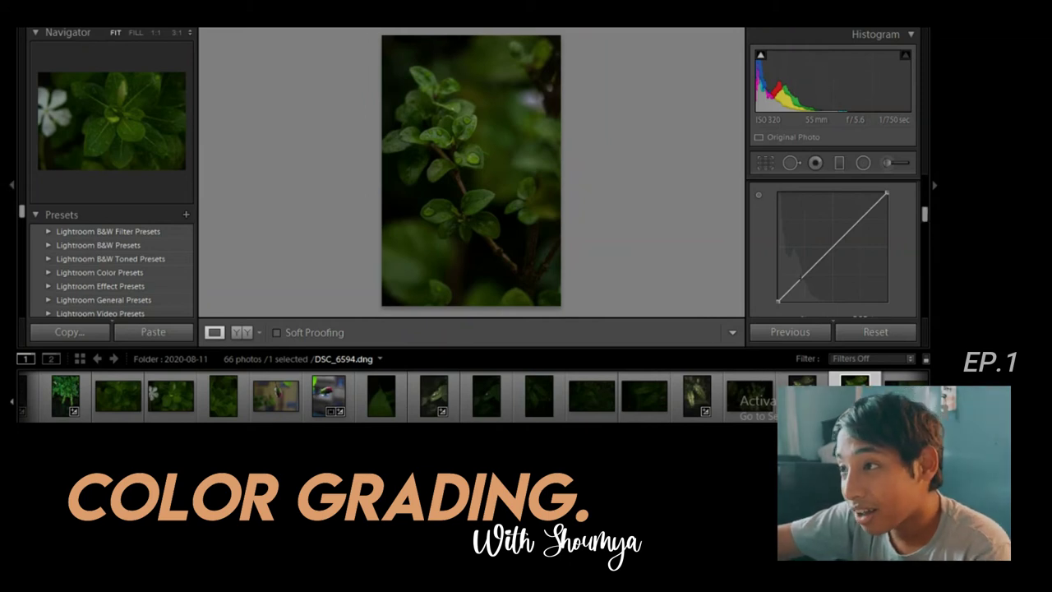
pyautogui.moveTo(801, 278); pyautogui.dragTo(804, 282)
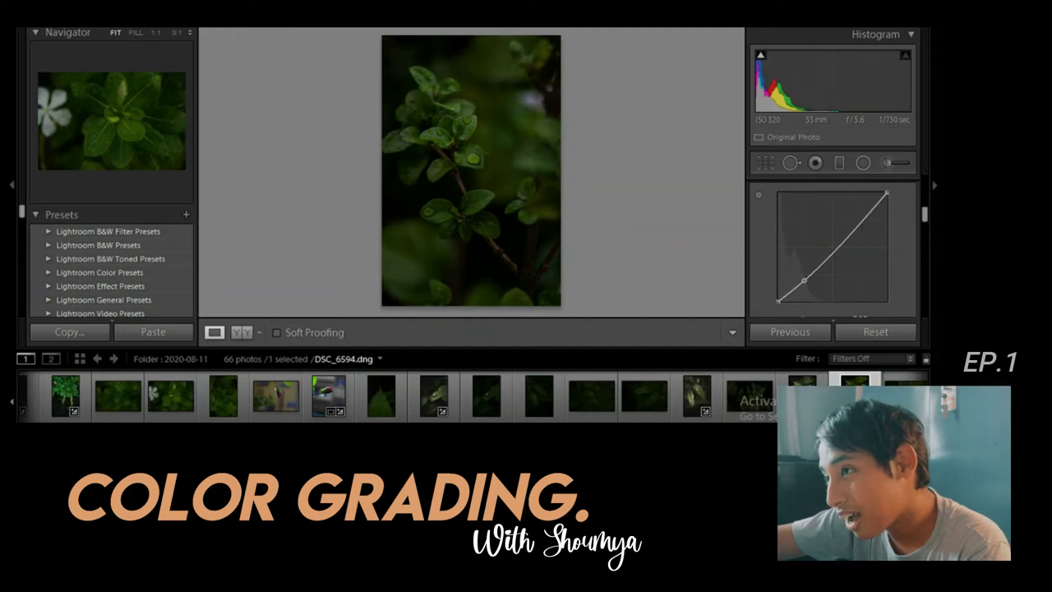
pyautogui.moveTo(864, 216); pyautogui.dragTo(854, 214)
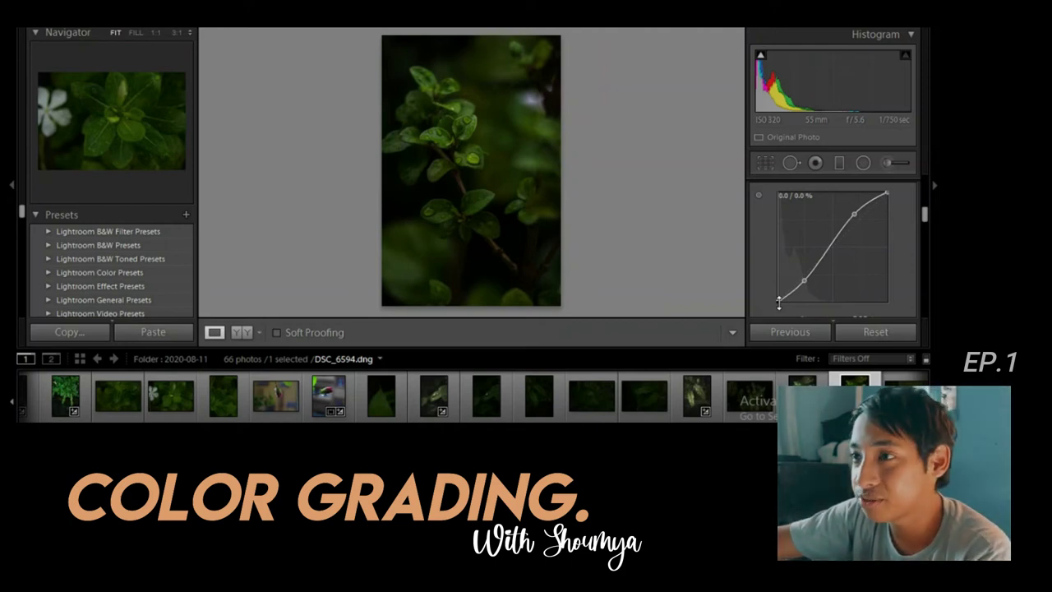
pyautogui.moveTo(779, 302); pyautogui.dragTo(778, 295)
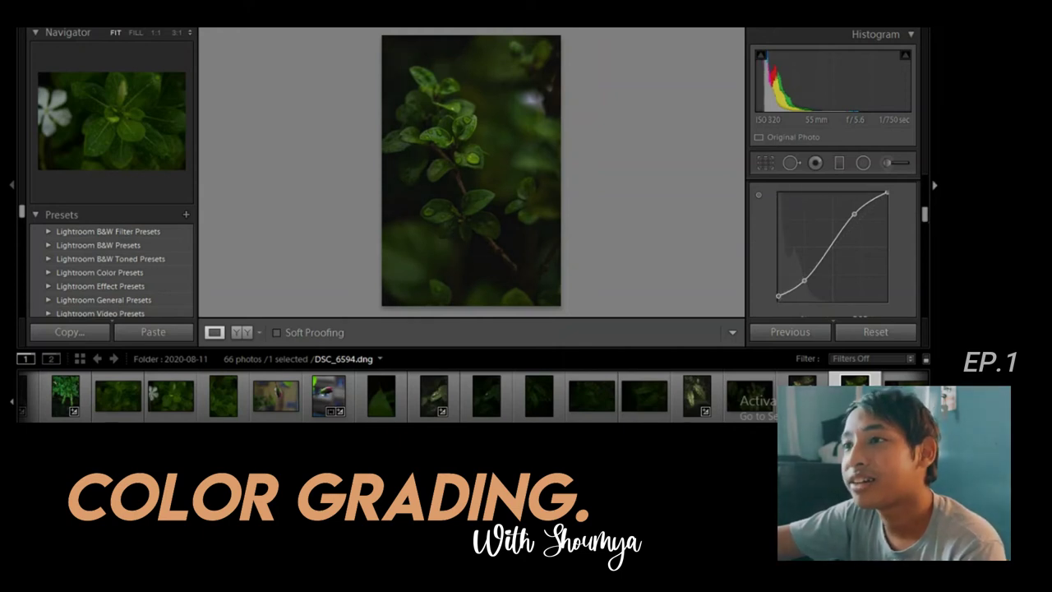
# - Adjust the green colour range to hue -52, saturation -52 and luminance +81
pyautogui.moveTo(925, 217); pyautogui.dragTo(929, 236)
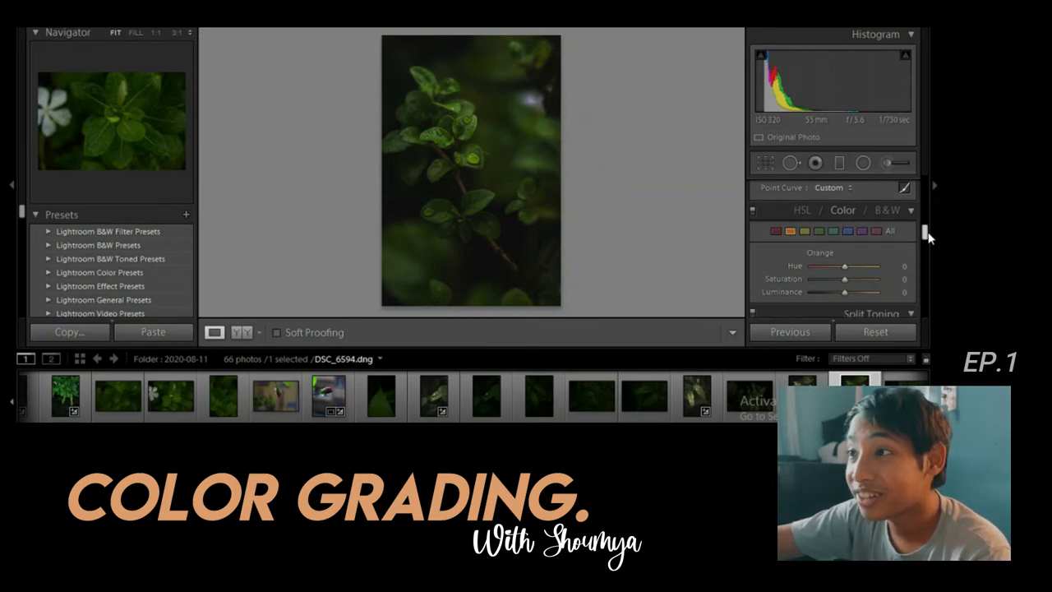
pyautogui.moveTo(927, 232); pyautogui.dragTo(924, 236)
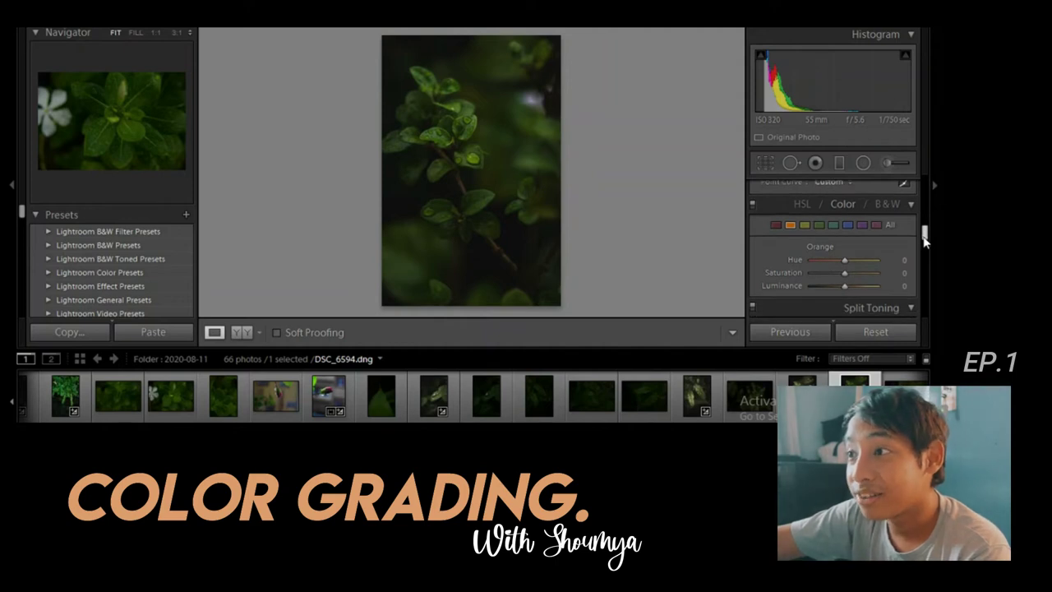
pyautogui.scroll(-1, 925, 236)
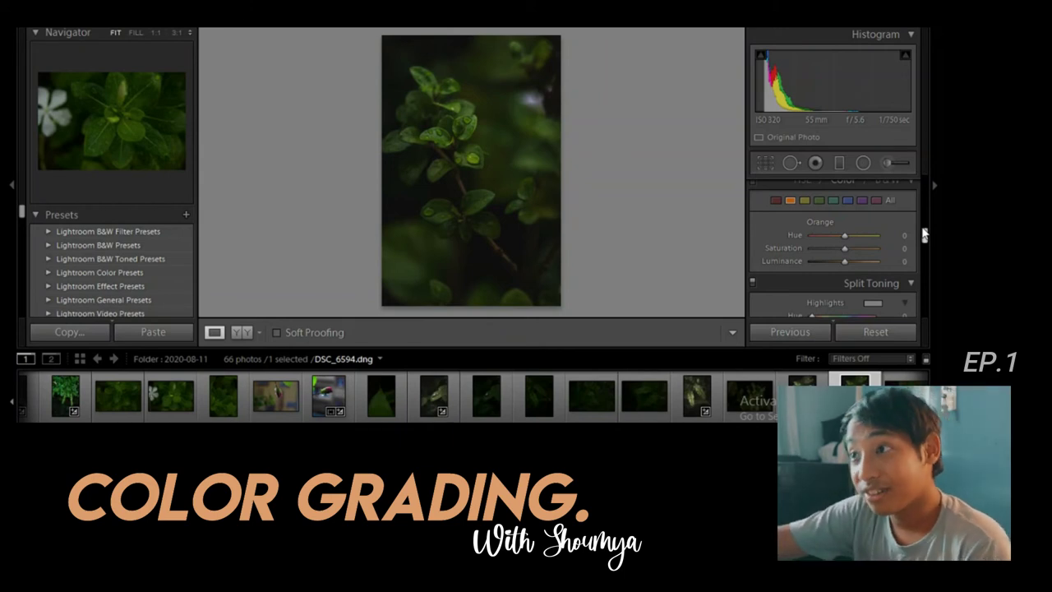
pyautogui.click(819, 201)
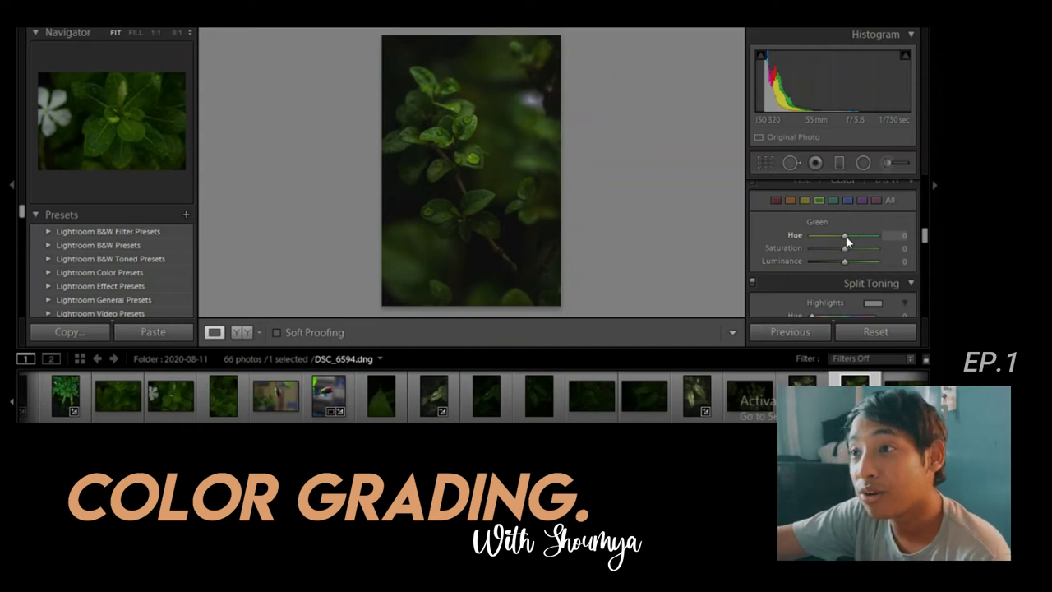
pyautogui.moveTo(845, 237); pyautogui.dragTo(829, 236)
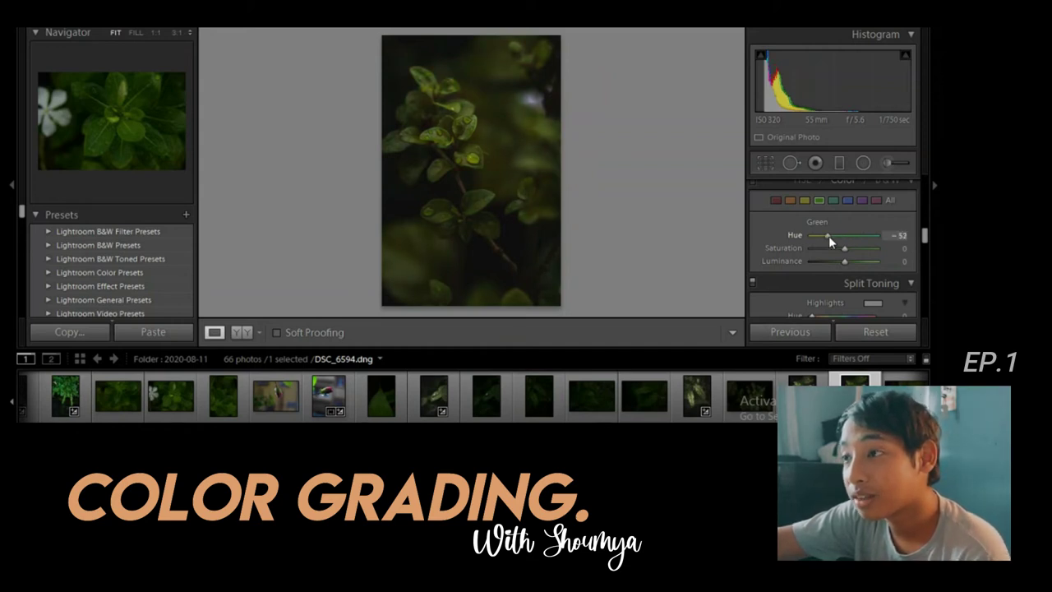
pyautogui.moveTo(845, 248); pyautogui.dragTo(828, 247)
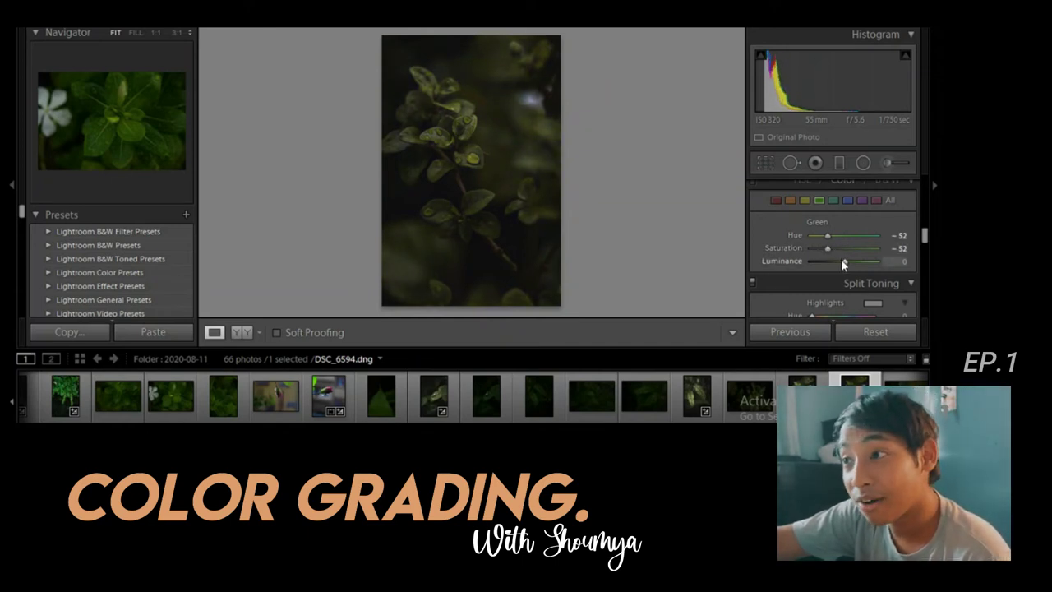
pyautogui.moveTo(841, 259); pyautogui.dragTo(868, 268)
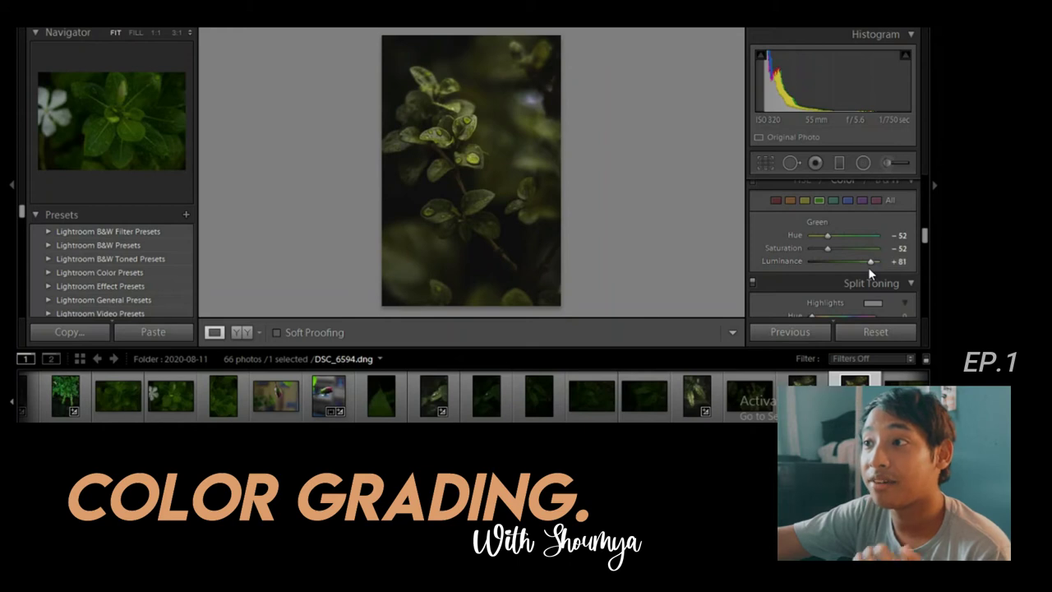
# - Set the yellow range to hue -58, saturation -33 and luminance +89, and the orange saturation to -100
pyautogui.click(805, 204)
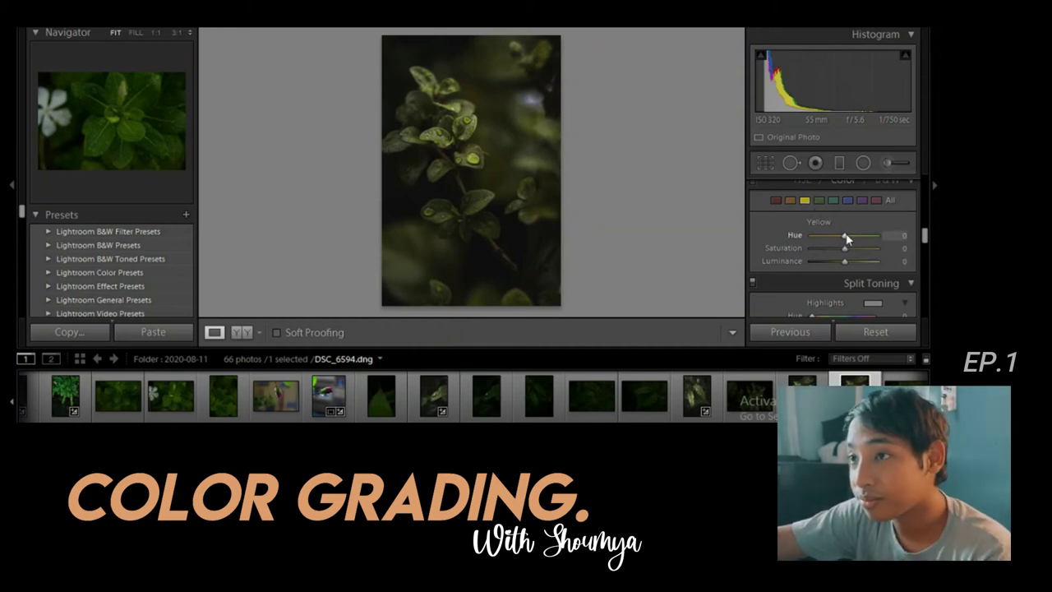
pyautogui.moveTo(846, 235); pyautogui.dragTo(870, 260)
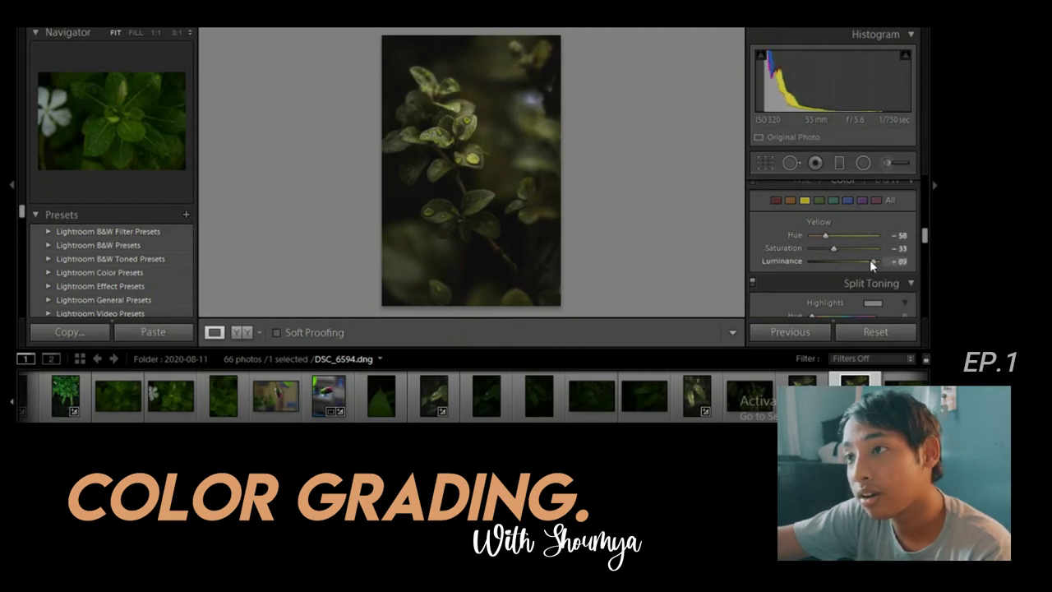
pyautogui.click(791, 201)
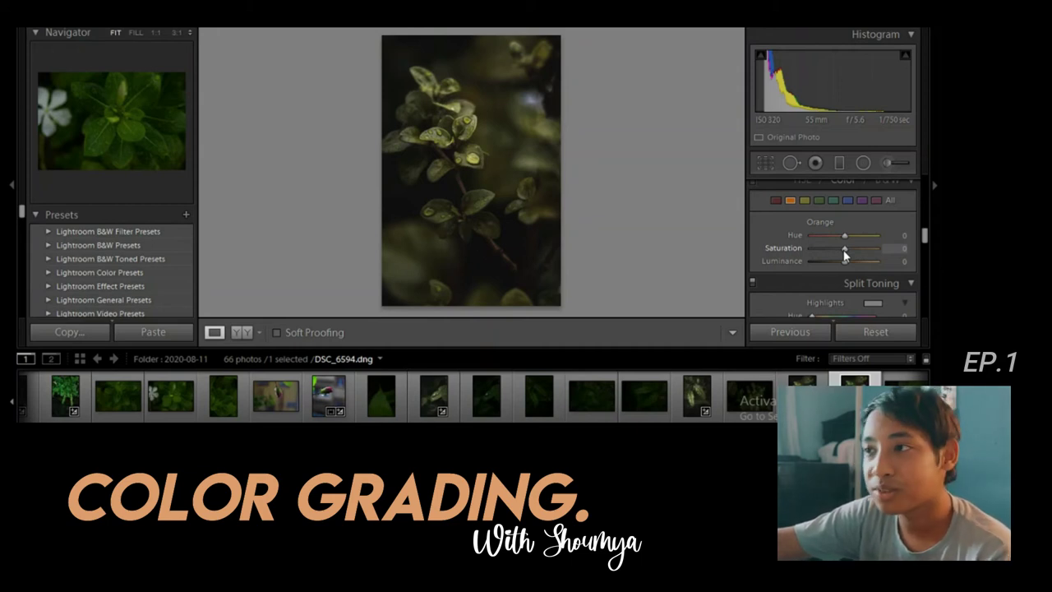
pyautogui.moveTo(845, 256); pyautogui.dragTo(627, 271)
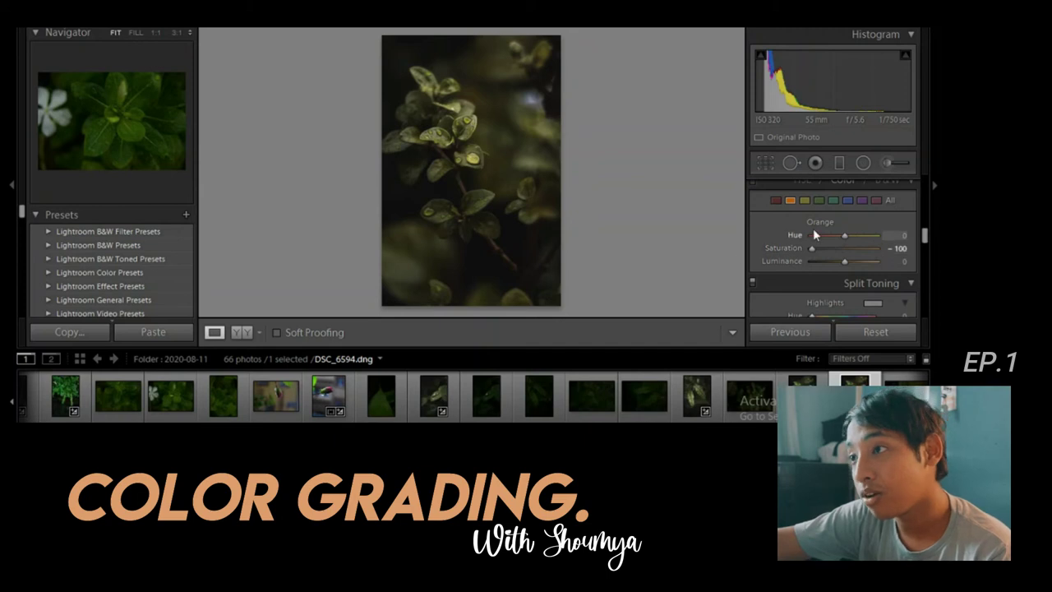
# - Remove the blue and aqua tones by setting the saturation of both colours to -100
pyautogui.click(848, 201)
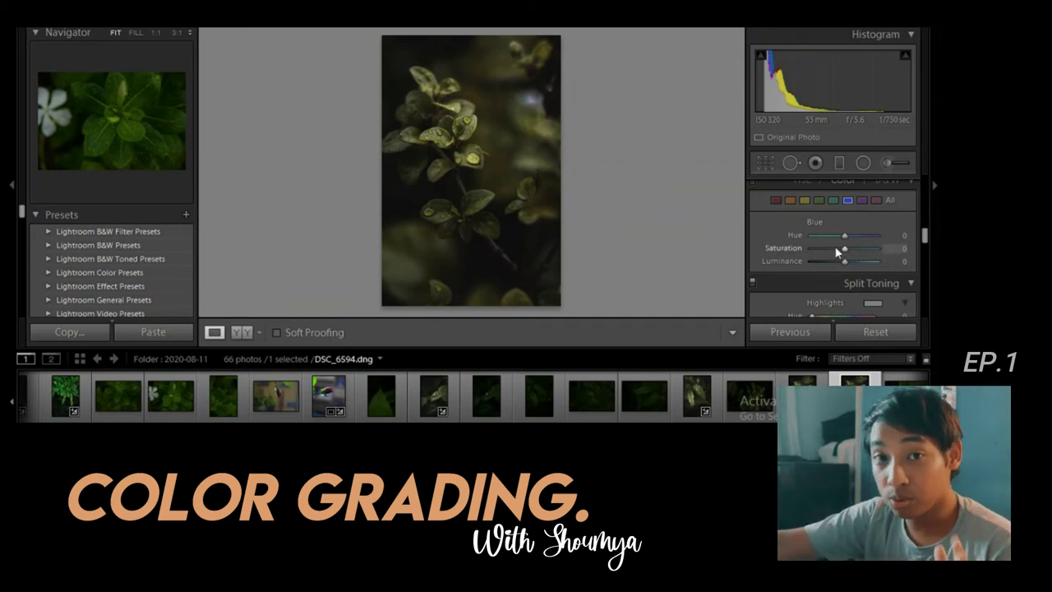
pyautogui.moveTo(844, 248); pyautogui.dragTo(810, 249)
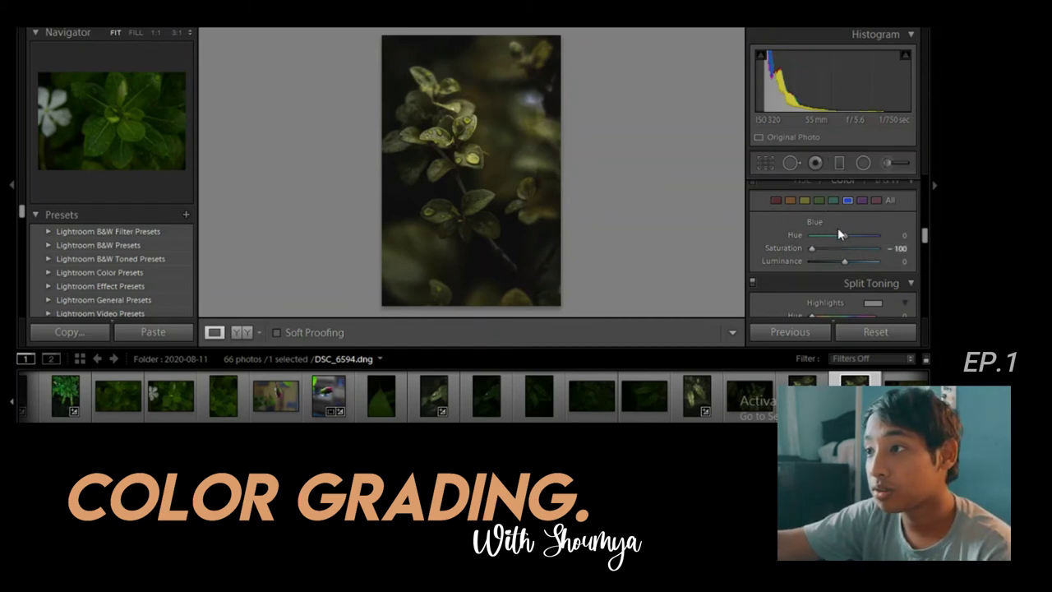
pyautogui.click(833, 199)
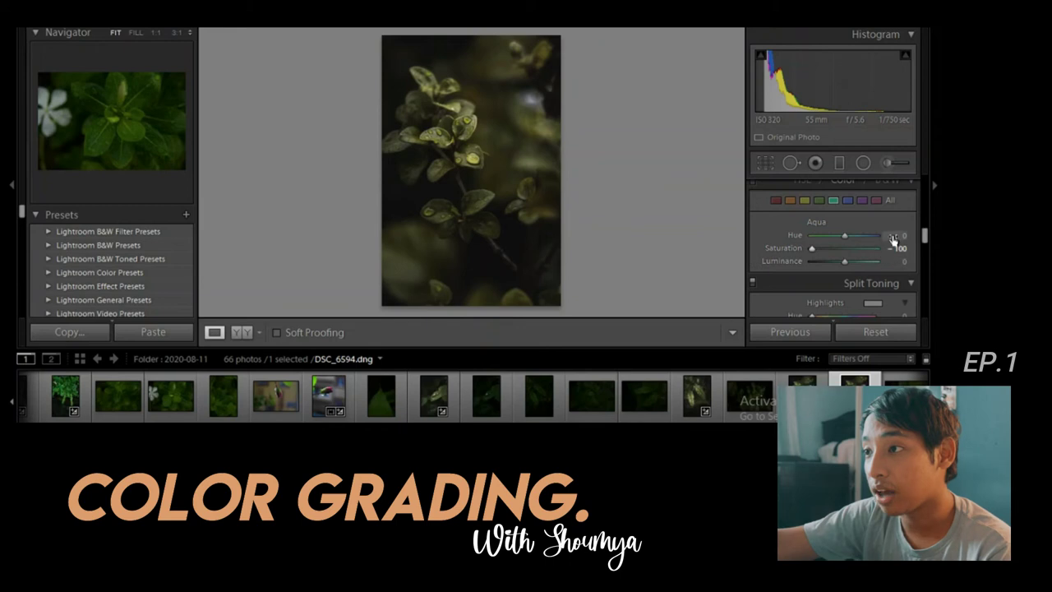
# - Set the split toning highlights saturation to 11
pyautogui.moveTo(923, 231); pyautogui.dragTo(925, 242)
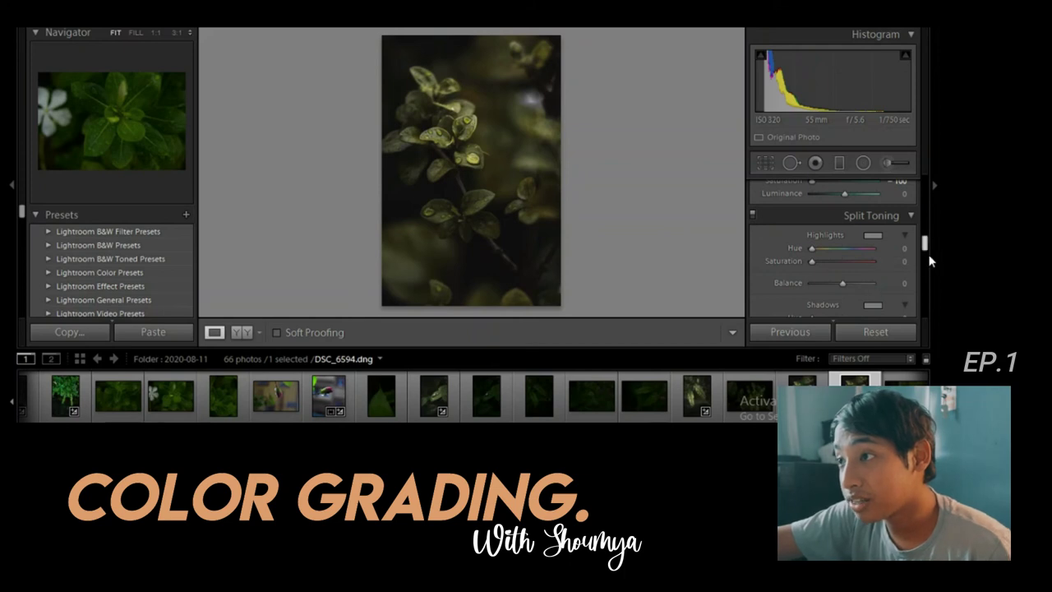
pyautogui.click(929, 248)
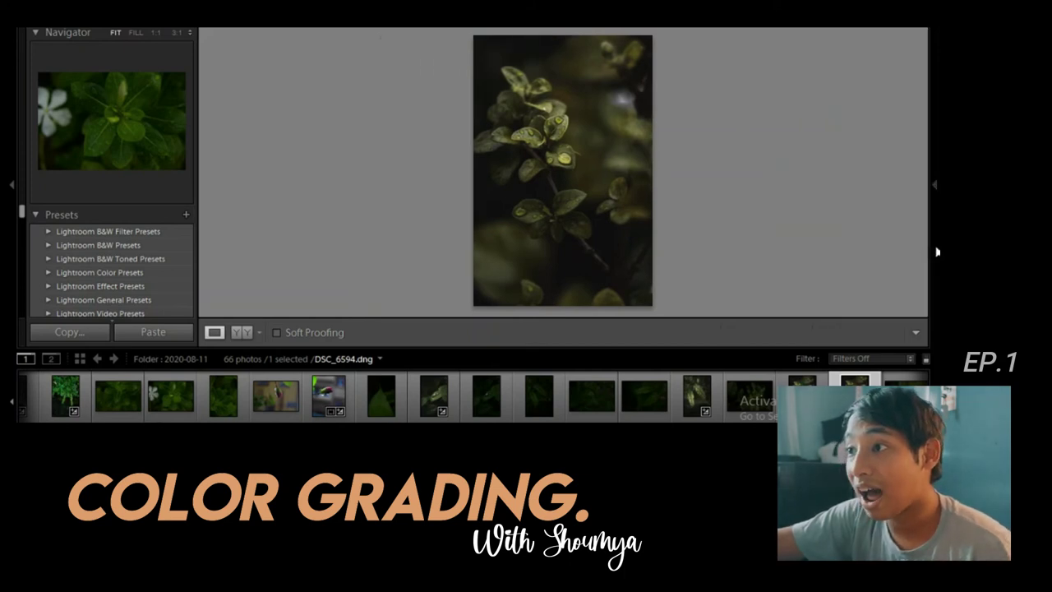
pyautogui.click(935, 251)
pyautogui.moveTo(925, 245); pyautogui.dragTo(926, 257)
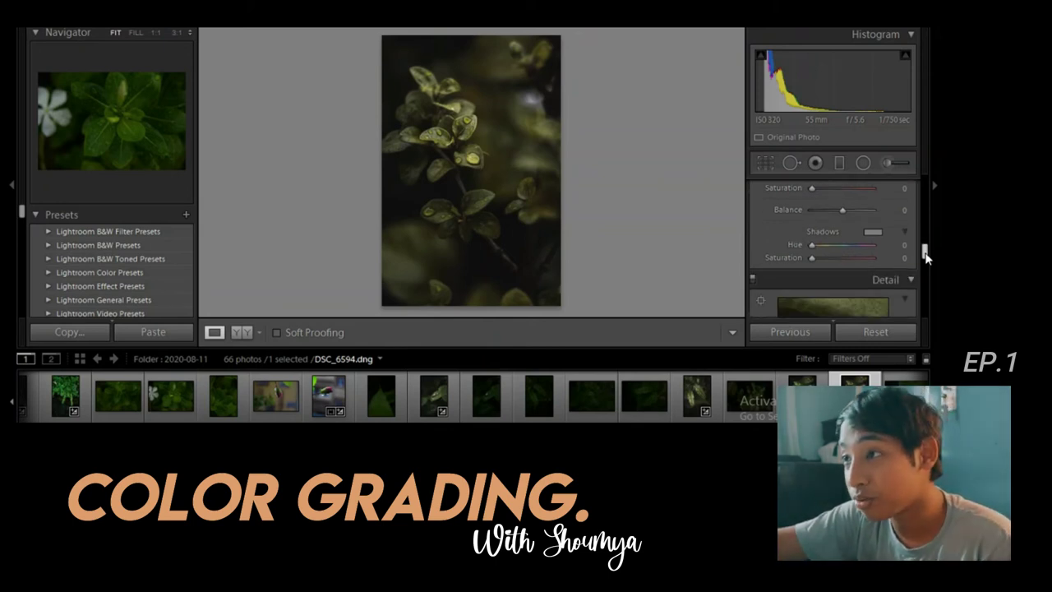
pyautogui.scroll(2, 926, 256)
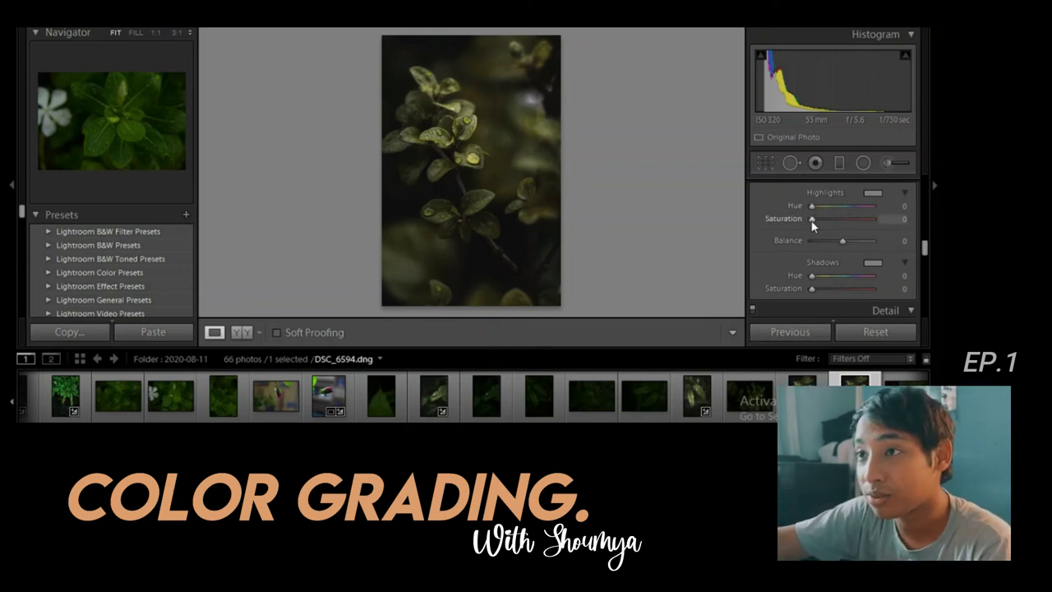
pyautogui.moveTo(812, 225); pyautogui.dragTo(818, 221)
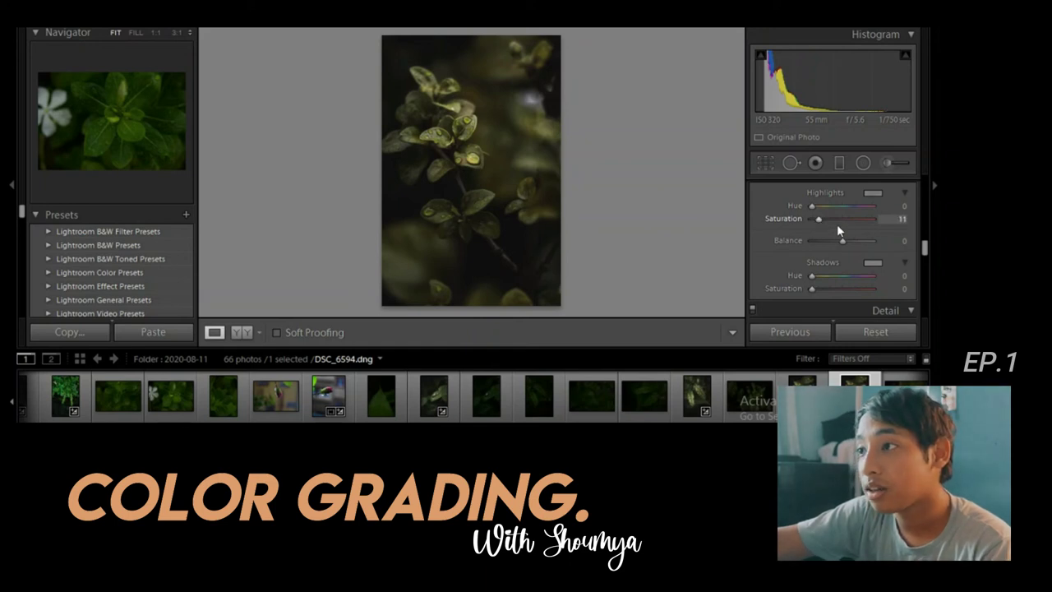
# - Tint the split toning shadows with hue 162 and saturation 2
pyautogui.scroll(-1, 925, 247)
pyautogui.scroll(-1, 925, 251)
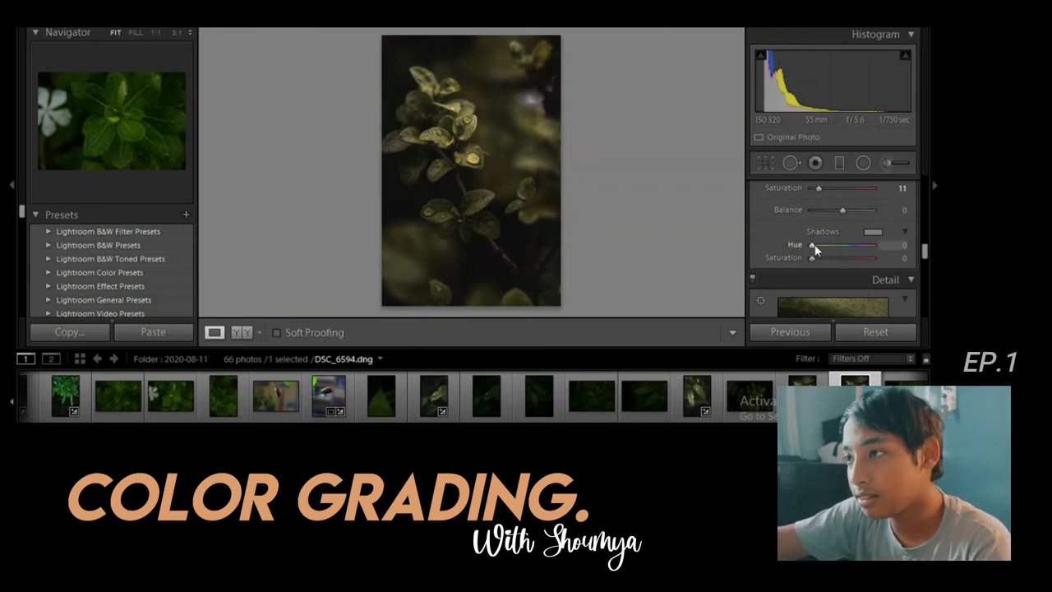
pyautogui.moveTo(816, 245); pyautogui.dragTo(831, 248)
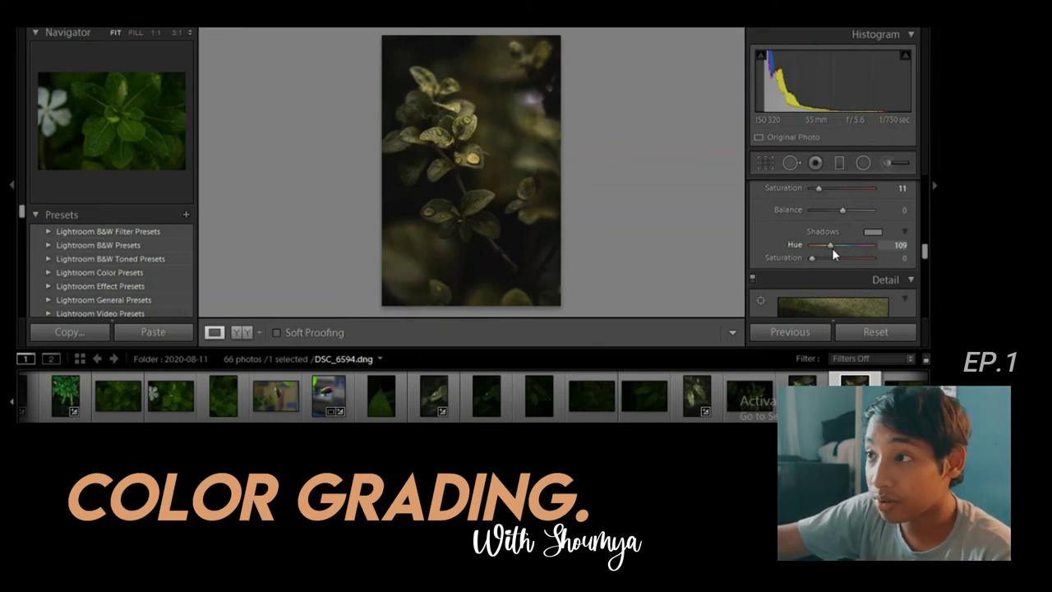
pyautogui.moveTo(838, 255); pyautogui.dragTo(839, 256)
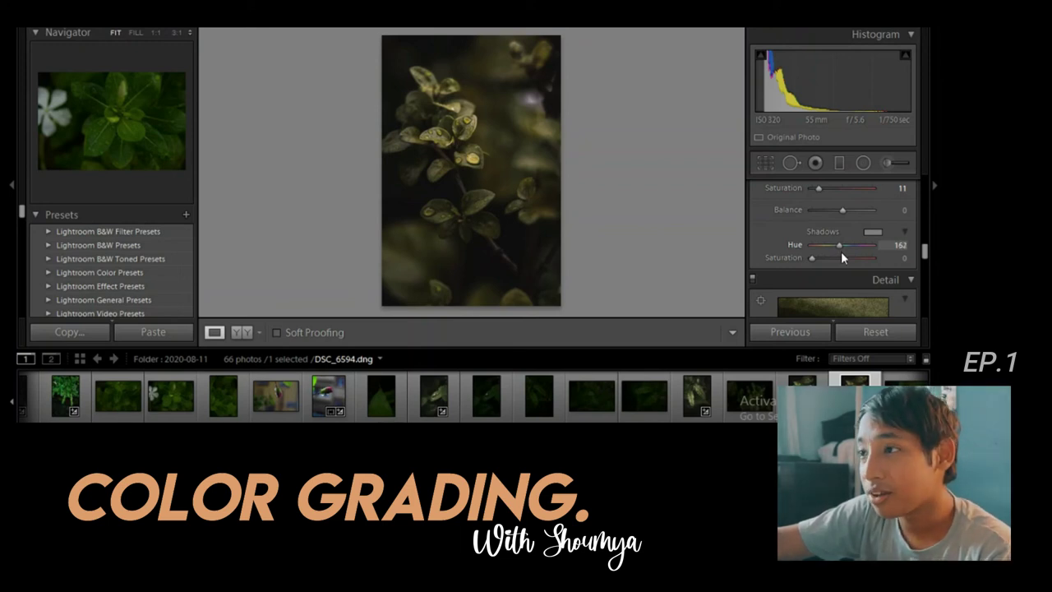
pyautogui.moveTo(840, 252); pyautogui.dragTo(842, 251)
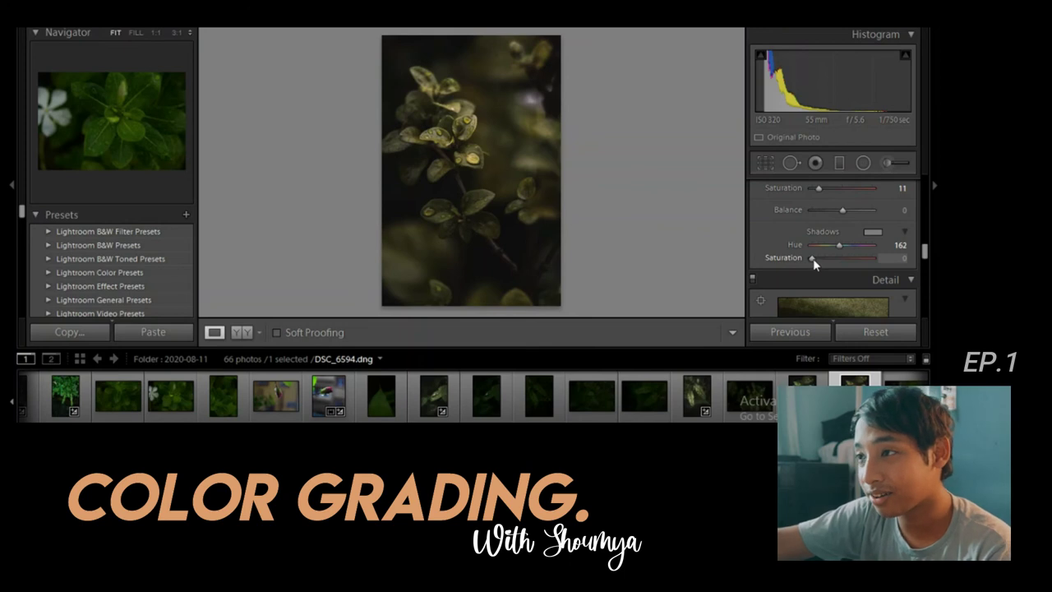
pyautogui.moveTo(813, 258); pyautogui.dragTo(817, 260)
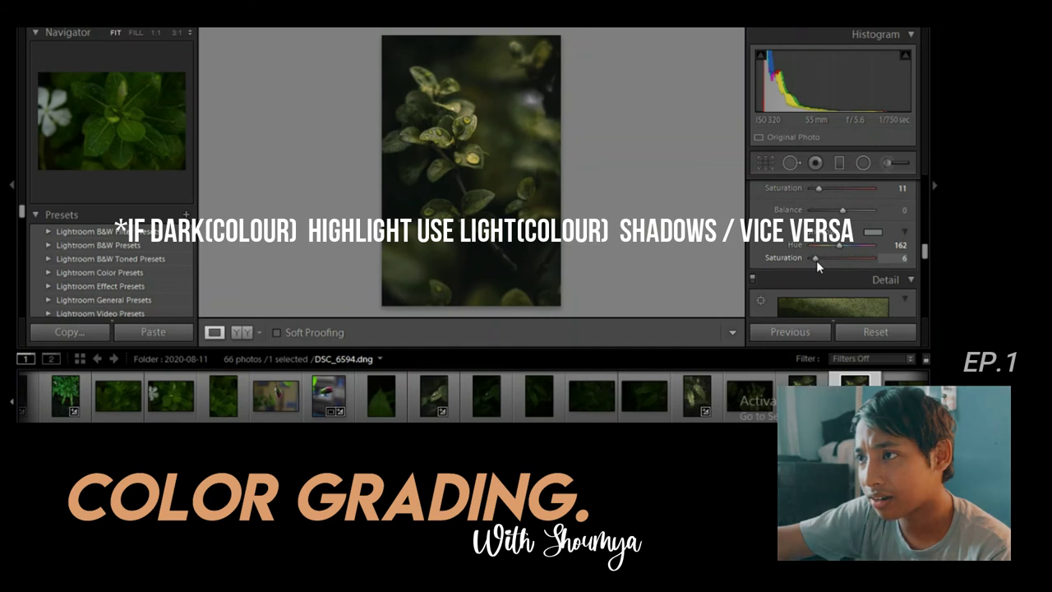
pyautogui.moveTo(816, 260); pyautogui.dragTo(815, 261)
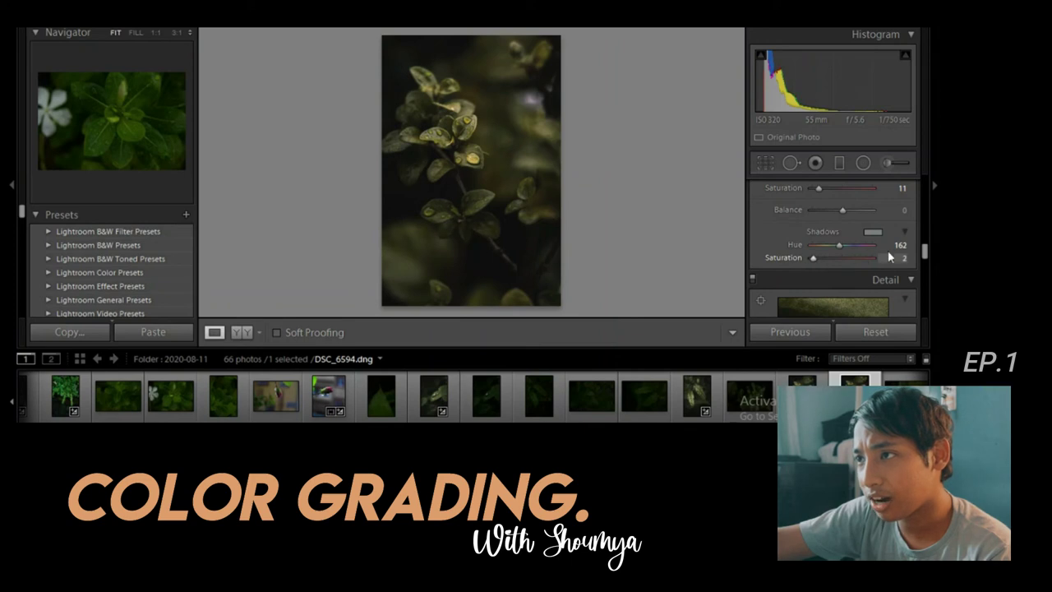
# - Compare the original and graded plant photo side by side in the Before and After view
pyautogui.moveTo(925, 251); pyautogui.dragTo(925, 270)
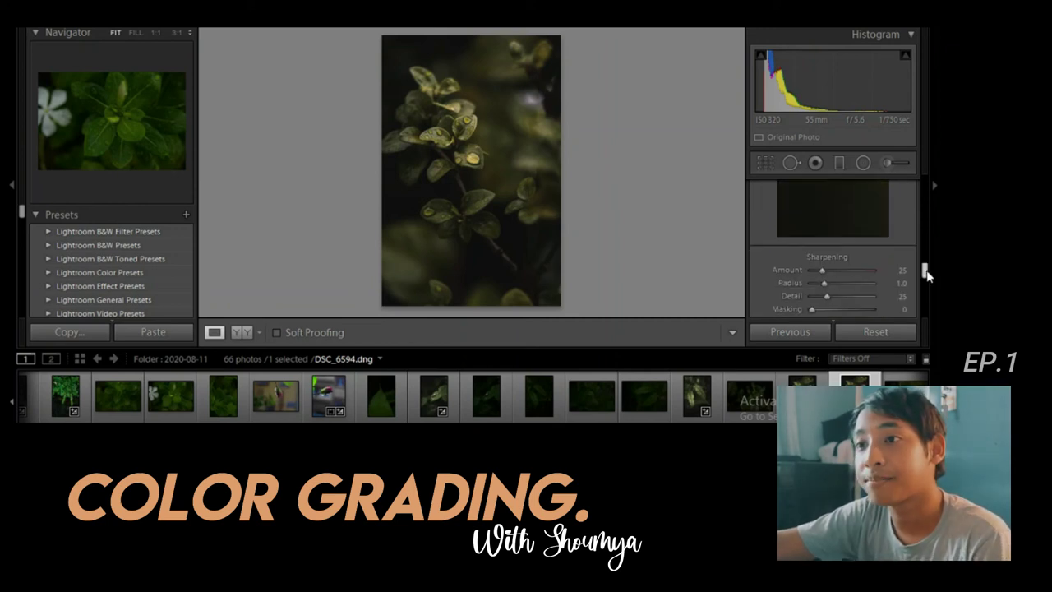
pyautogui.click(242, 333)
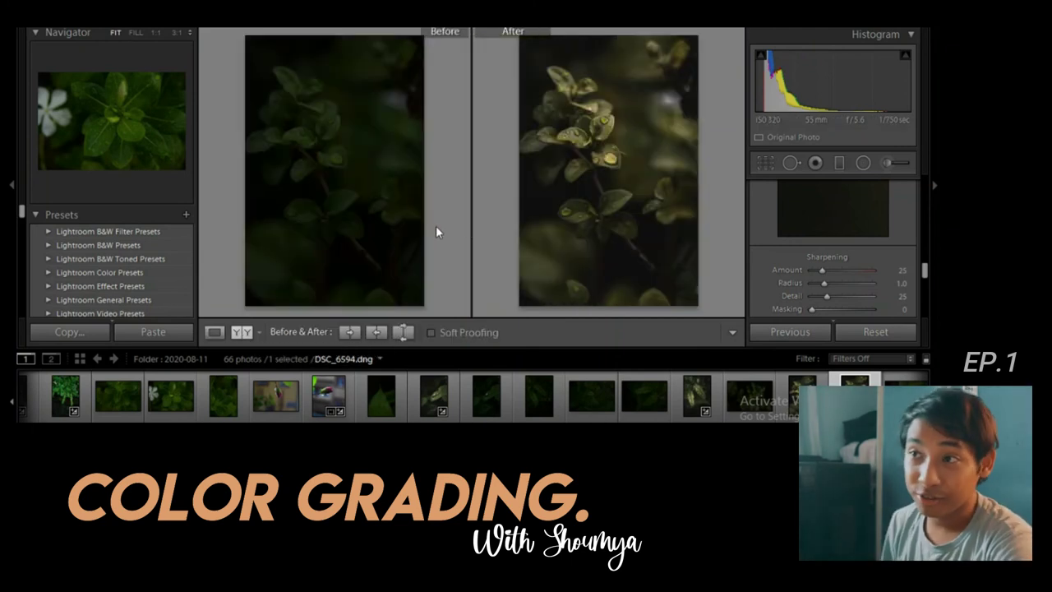